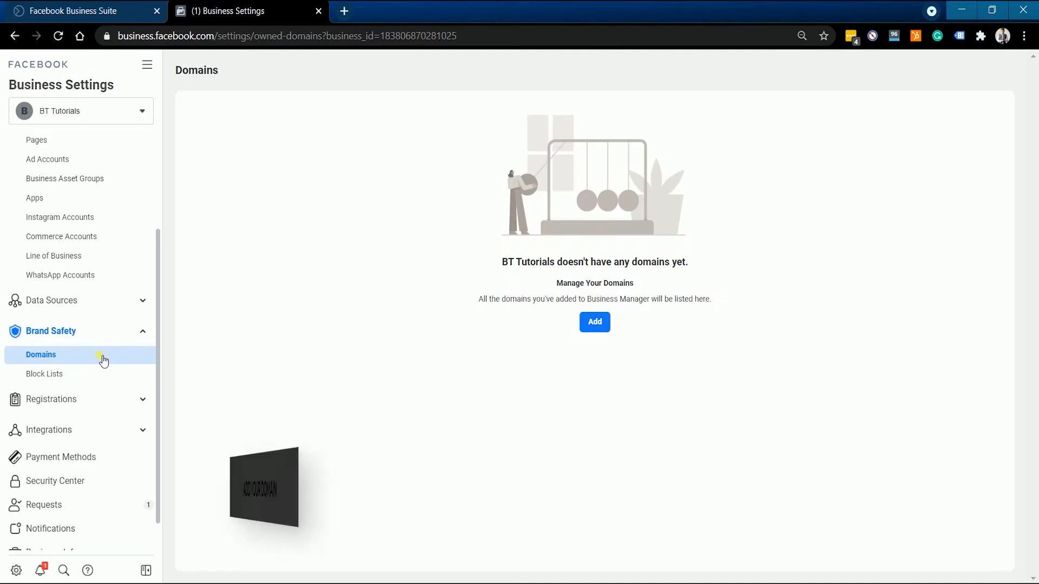
Add the domain bttutorials.online to the BT Tutorials business
left_click(596, 323)
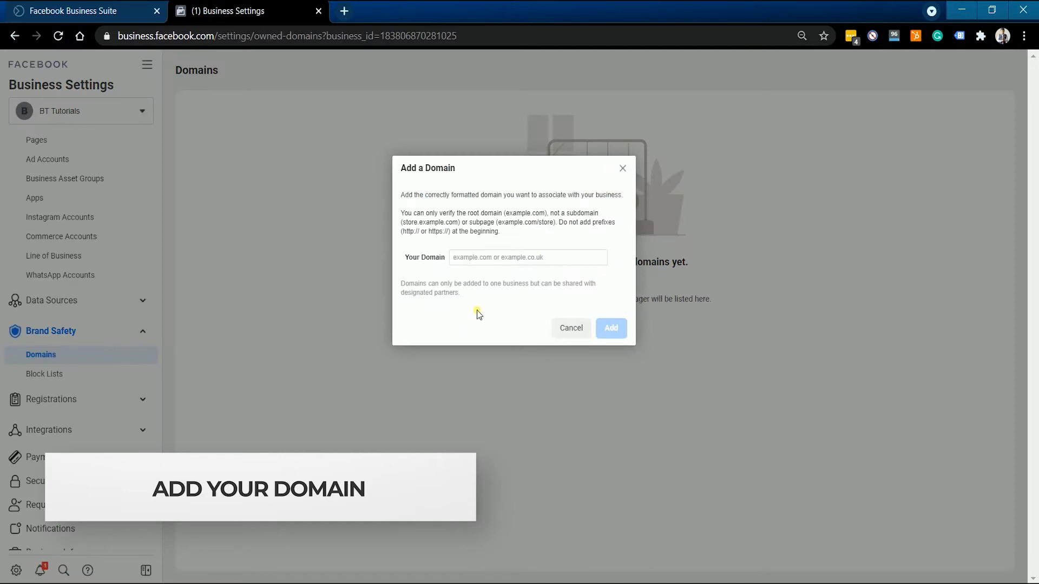
left_click(506, 258)
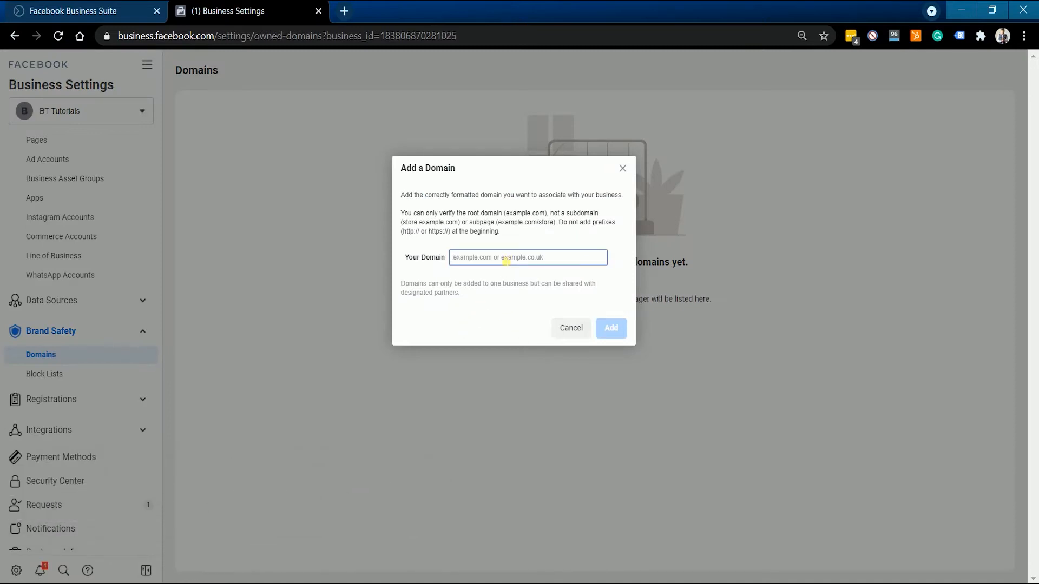
type("bttutorials.online")
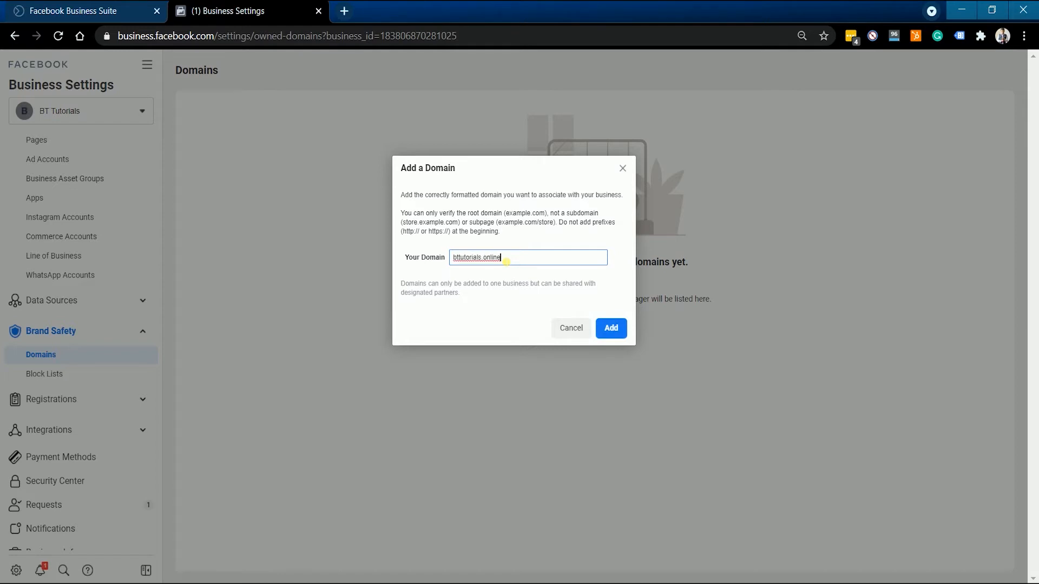
left_click(617, 324)
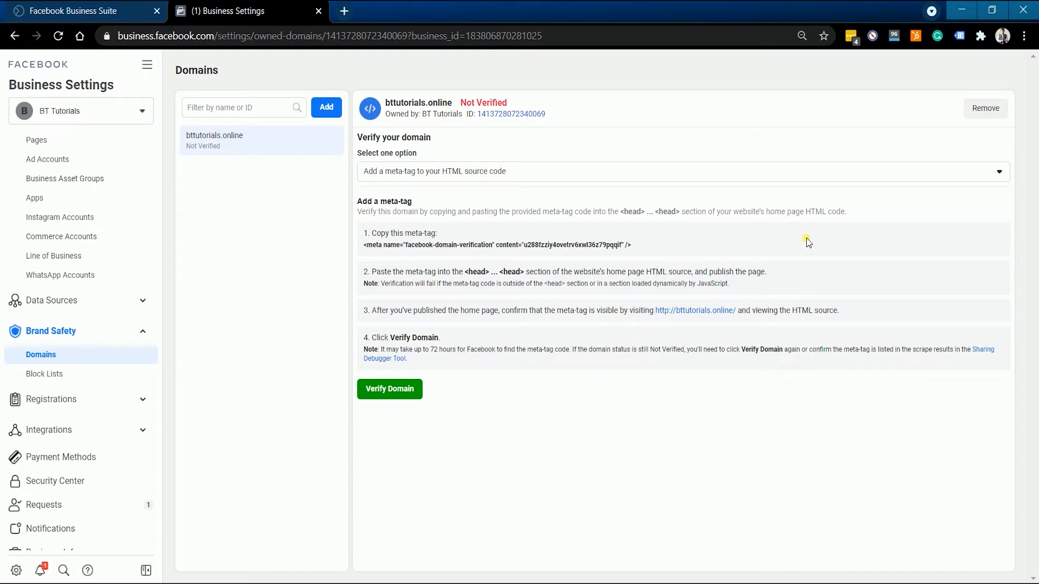
Switch to Shopify in a new browser tab and log in to the BT-Tutorials1 store admin
key("ctrl+t")
type("sh")
key("Return")
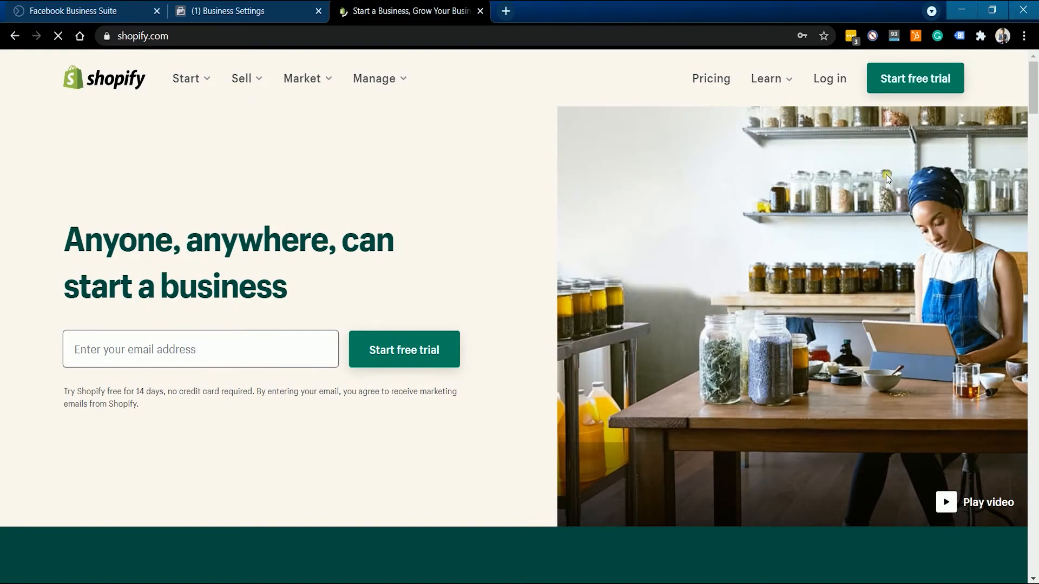
left_click(847, 88)
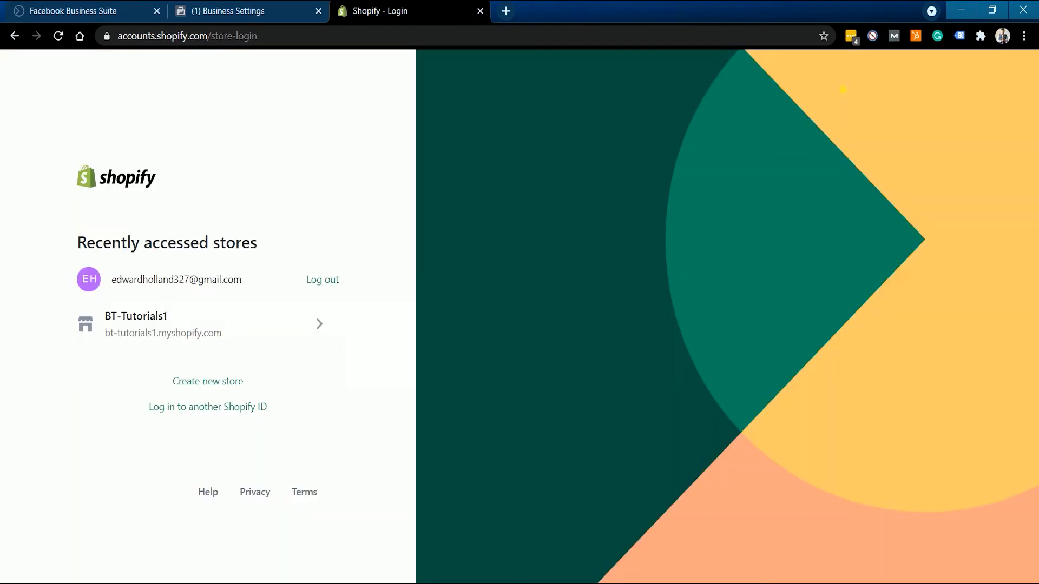
left_click(247, 336)
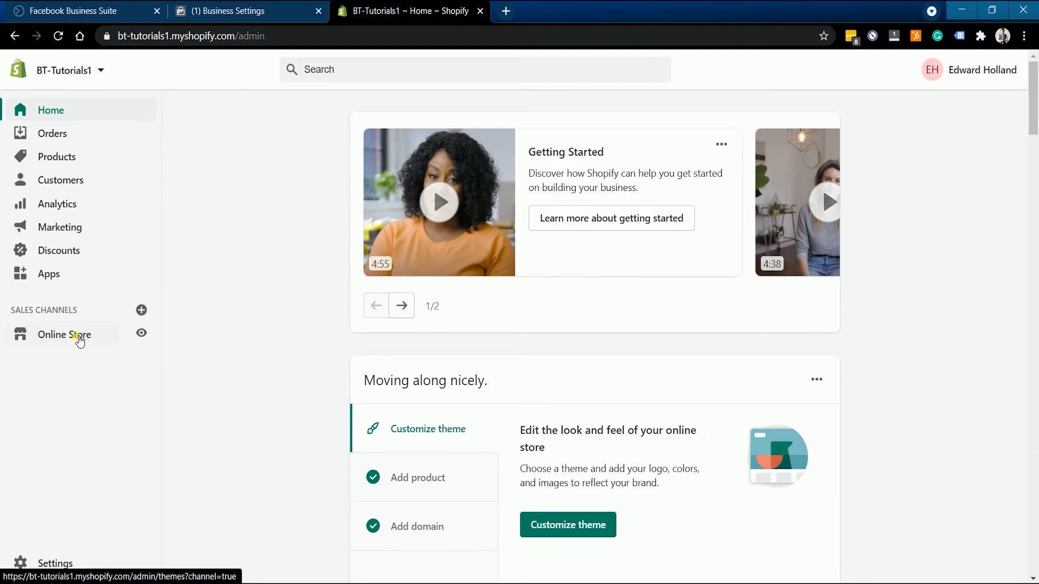
Open the code of the online store's live Debut theme for editing
left_click(81, 337)
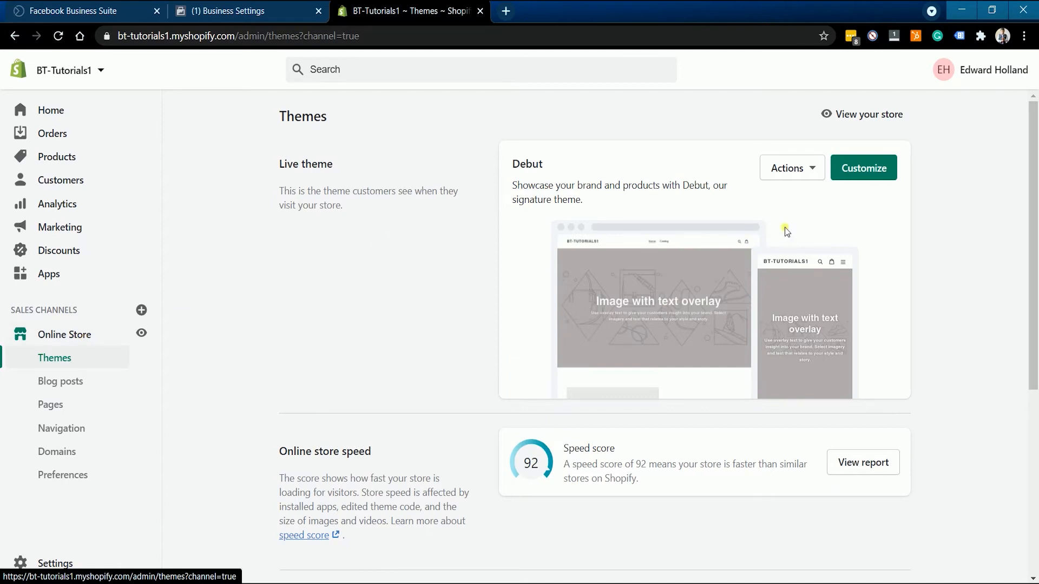
left_click(793, 176)
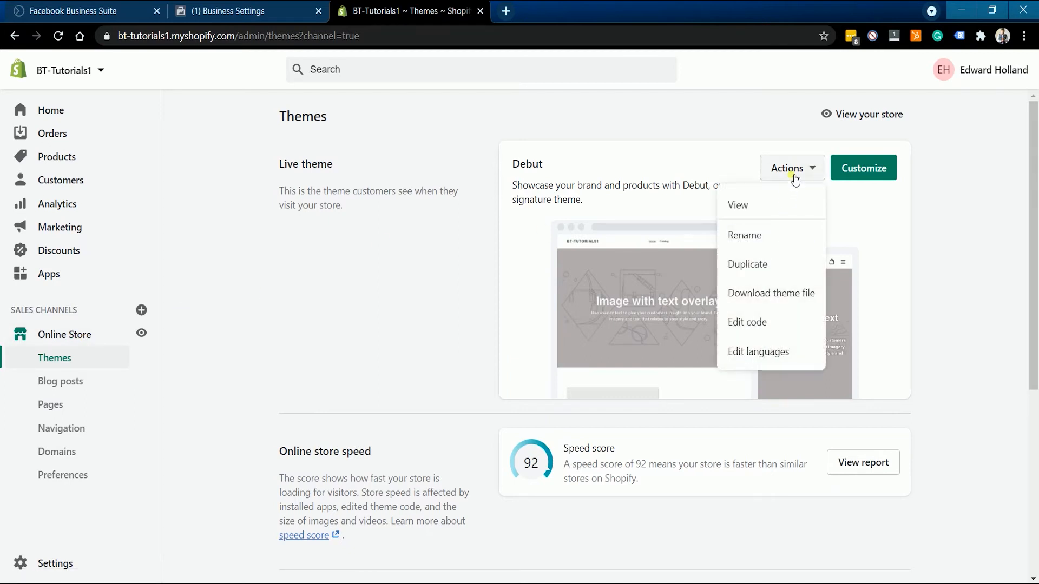
left_click(764, 323)
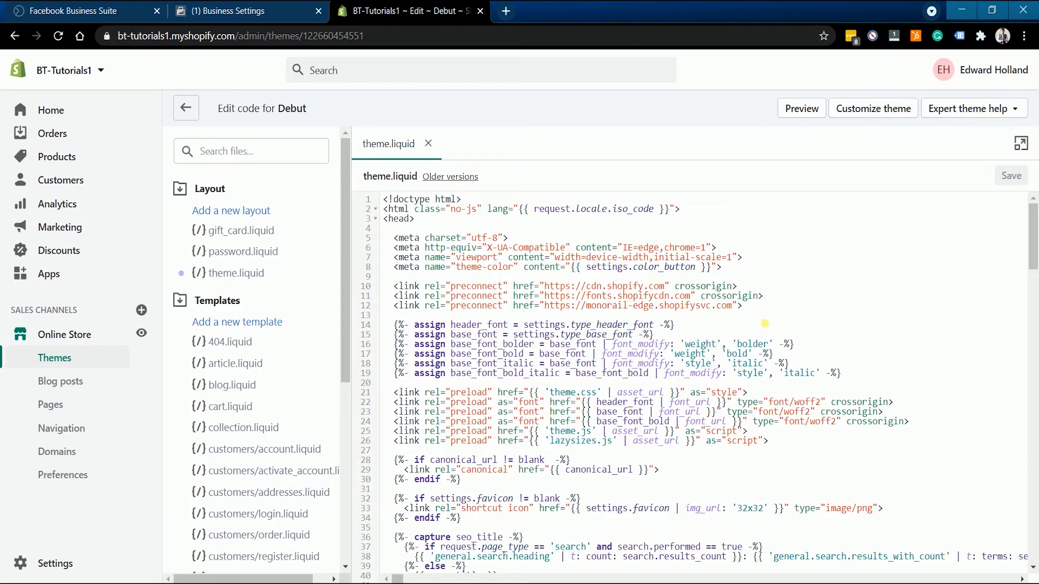
Paste the Facebook domain-verification meta-tag on its own line just below the opening <head> tag in theme.liquid and save the file
left_click(560, 228)
key("Return")
key("Return")
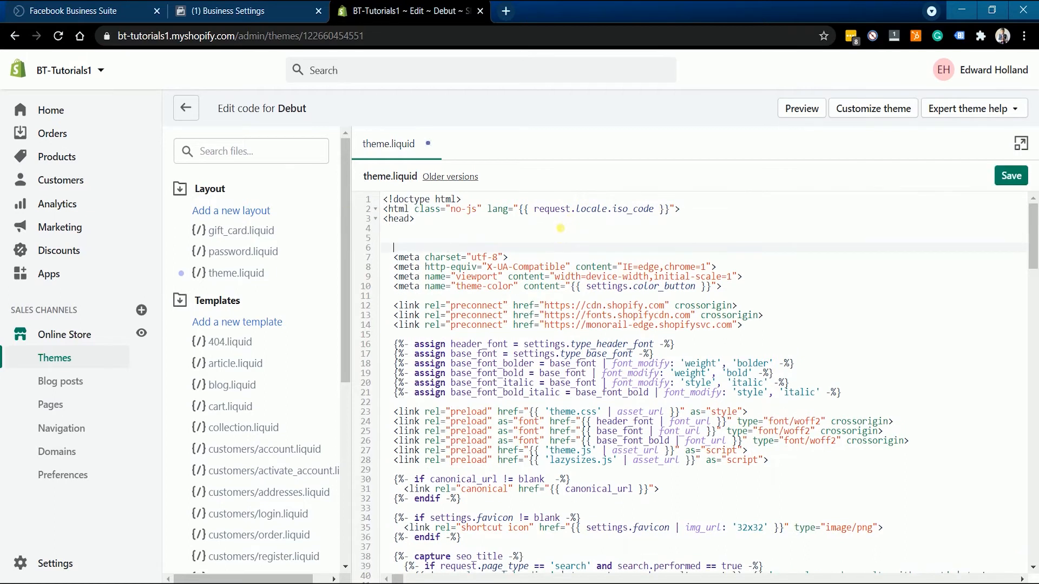
key("Up")
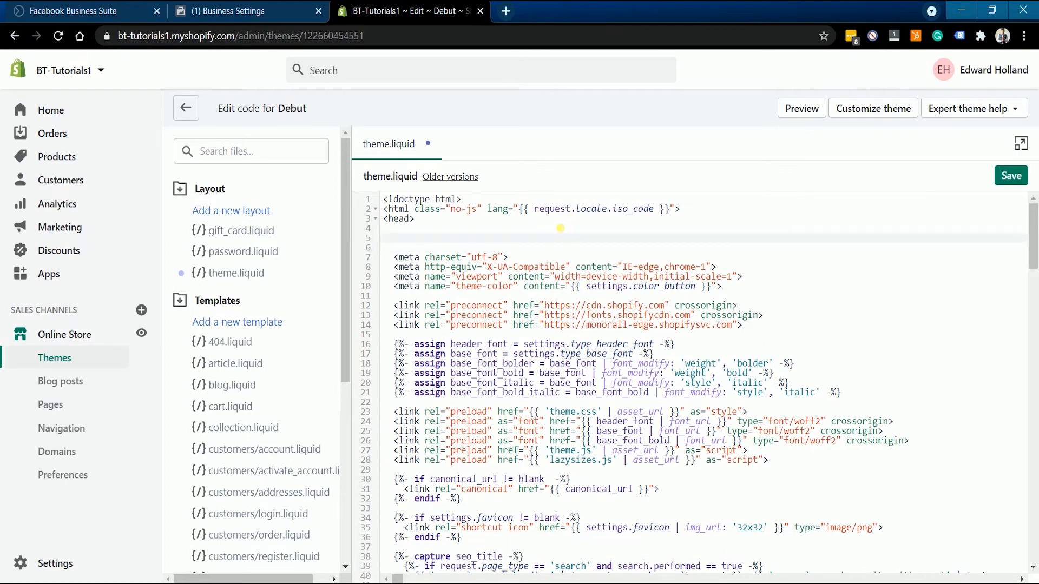
key("ctrl+v")
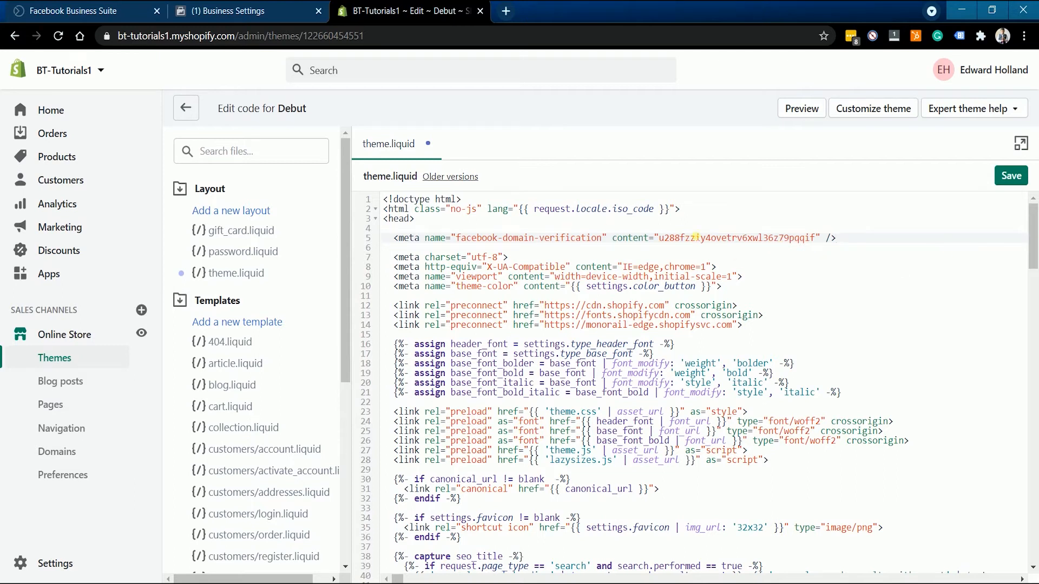
left_click(1021, 181)
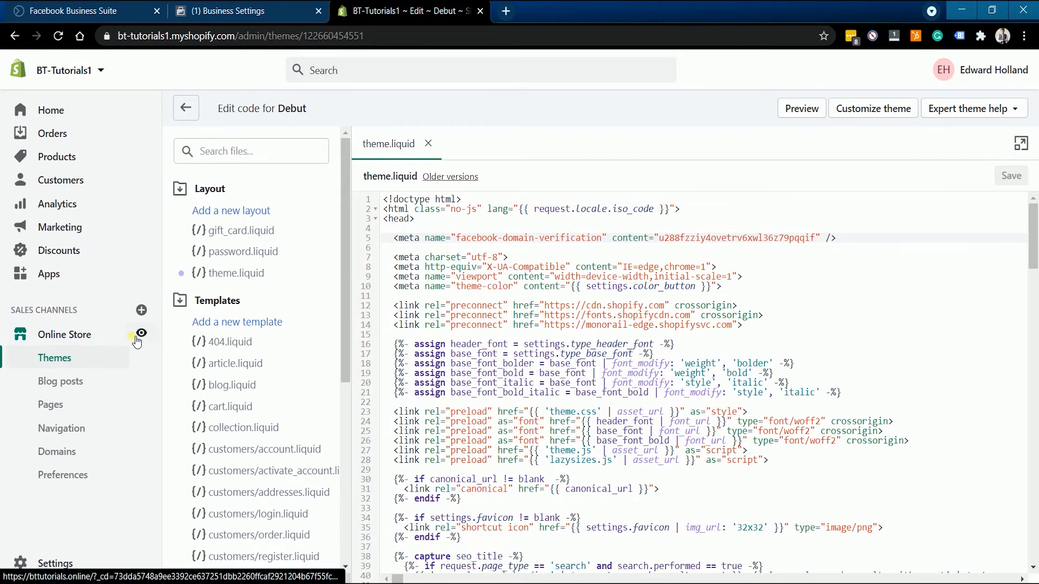
Return to Facebook Business Settings, visit the bttutorials.online home page from the meta-tag instructions, and verify the domain
left_click(254, 13)
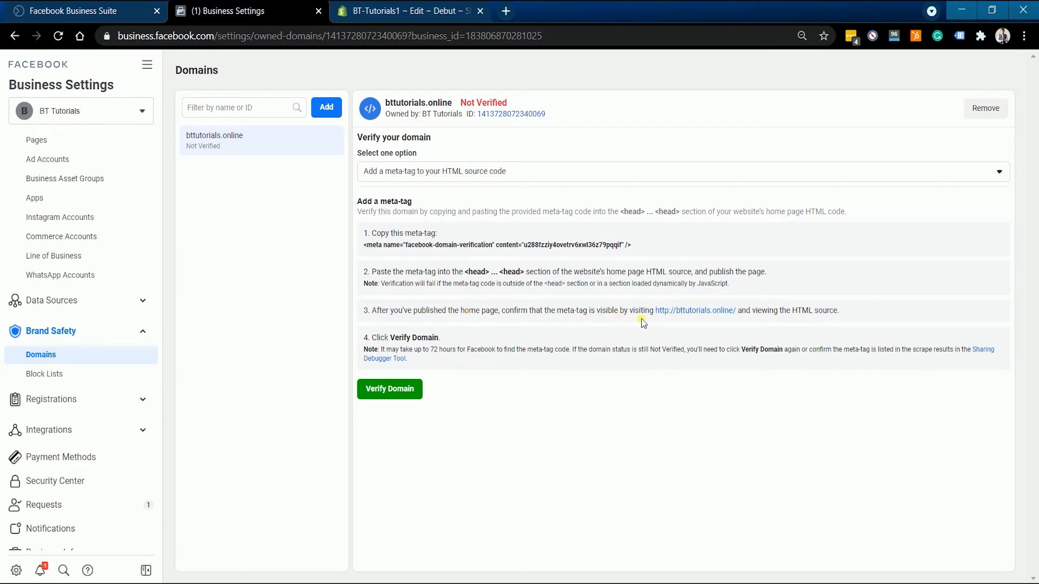
left_click(684, 311)
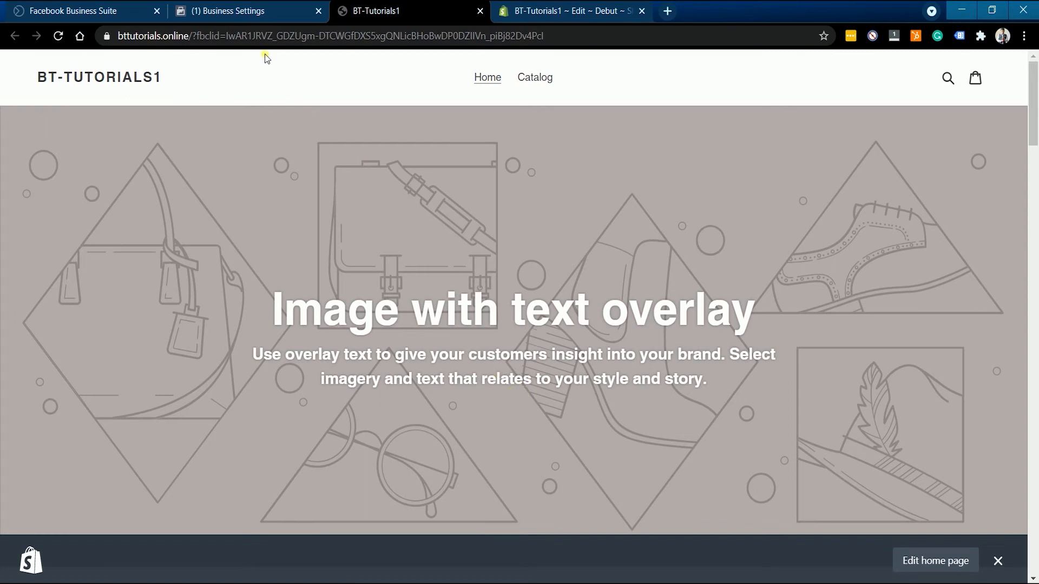
left_click(245, 11)
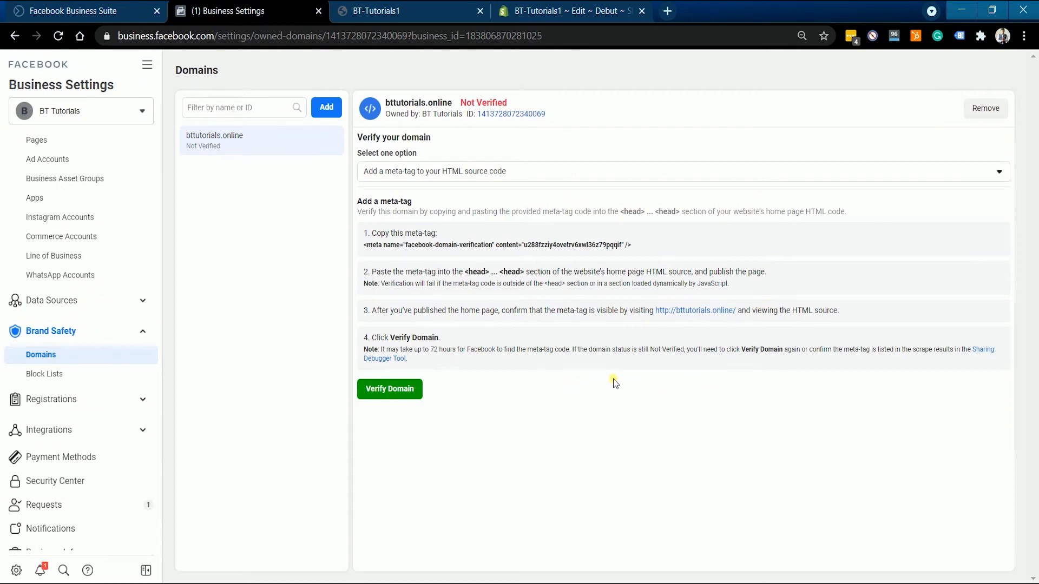
left_click(390, 396)
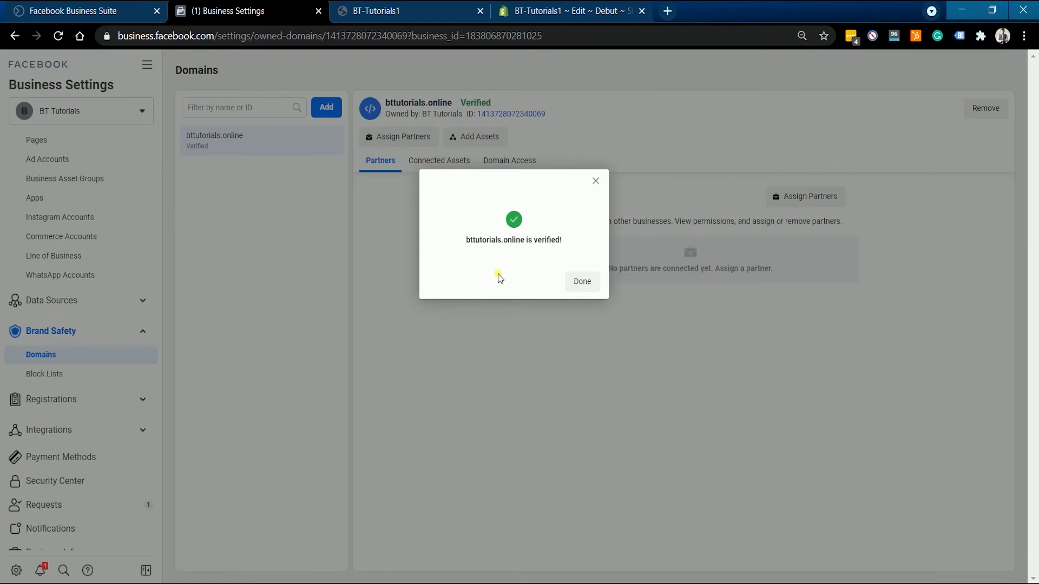
left_click(583, 282)
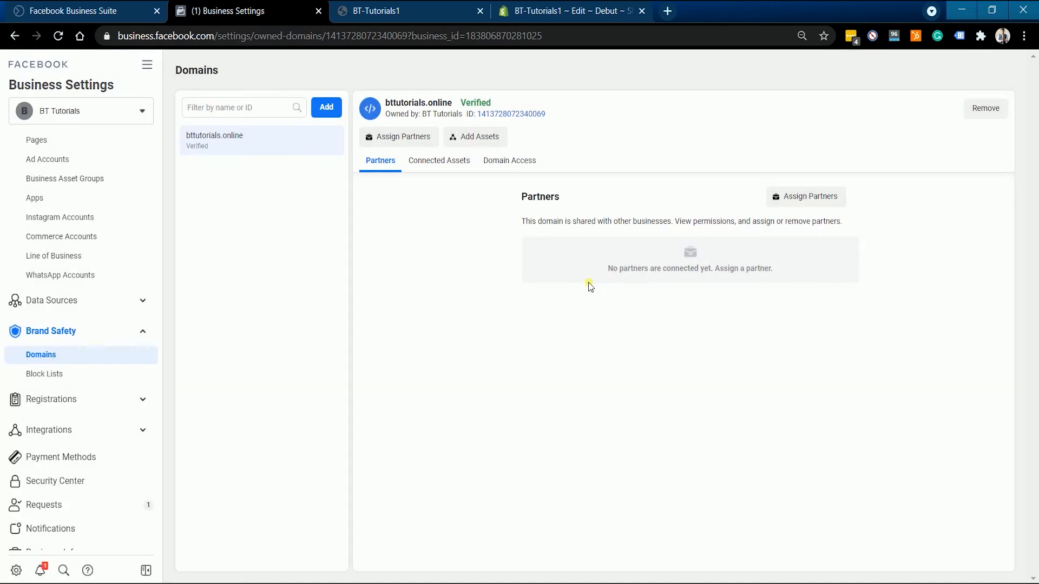
Connect the classic page BT Tutorials to the bttutorials.online domain as an asset
left_click(444, 166)
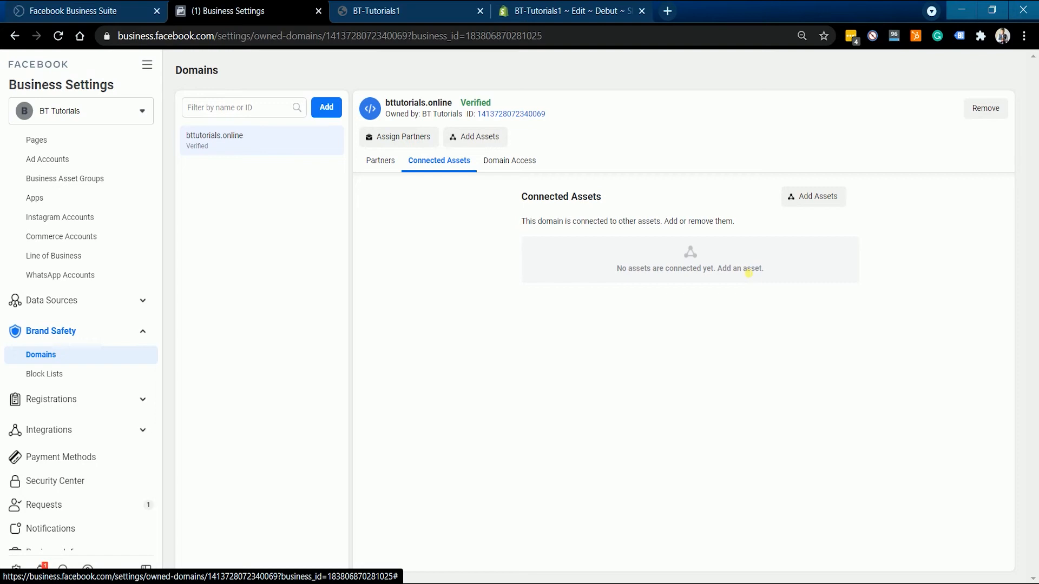
left_click(805, 196)
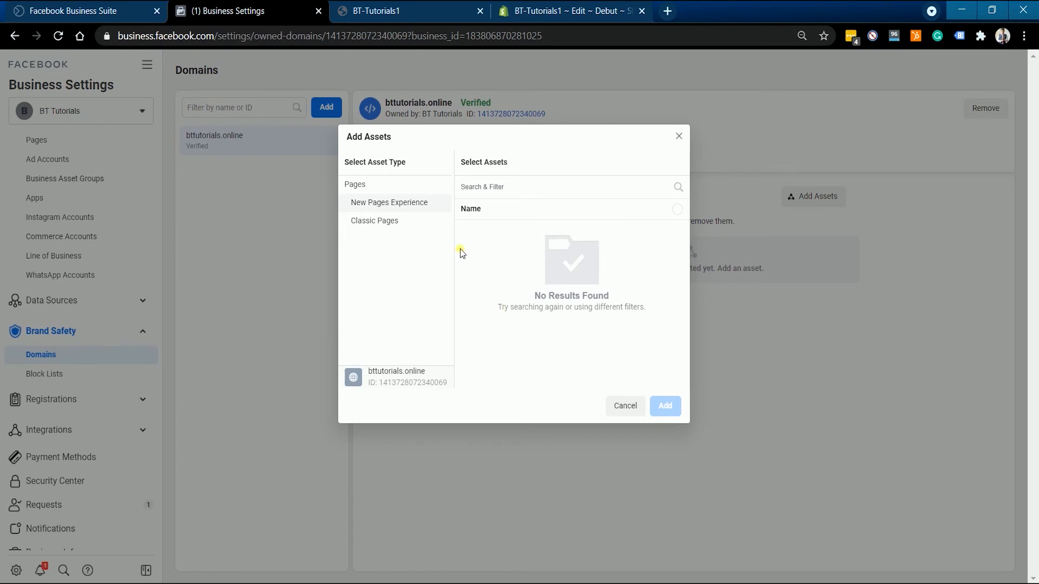
left_click(394, 221)
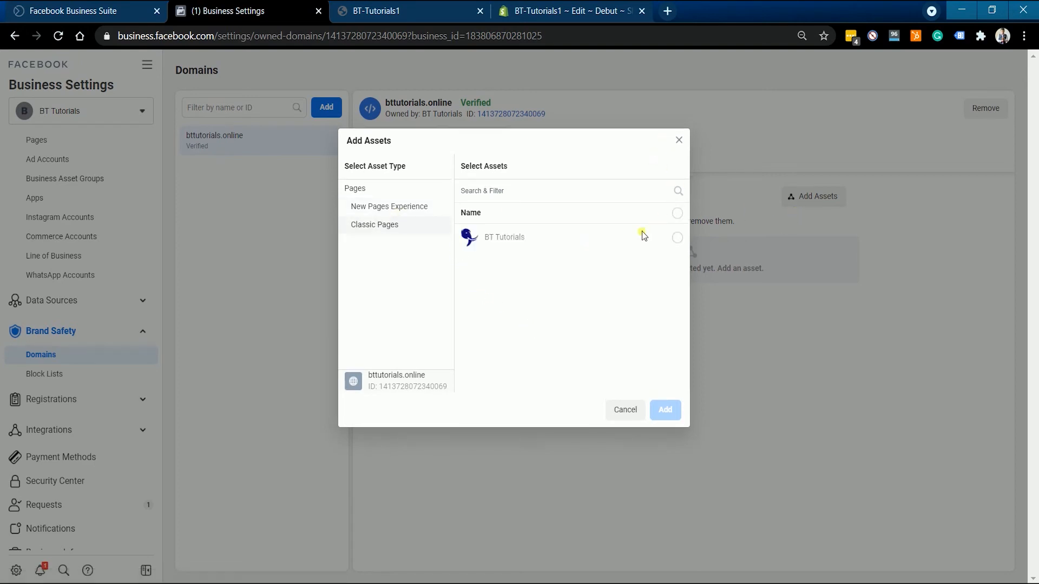
left_click(677, 244)
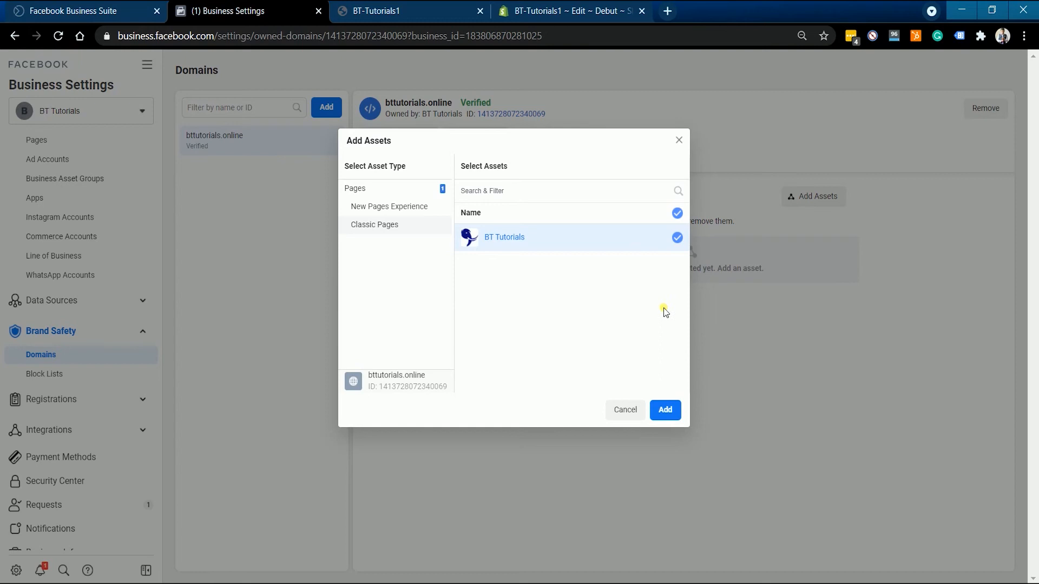
left_click(681, 409)
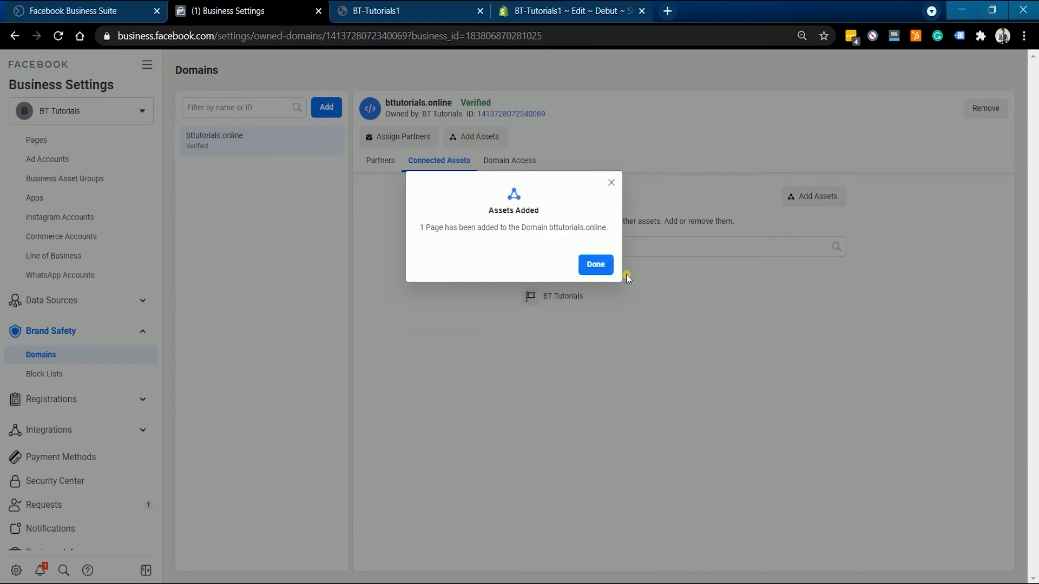
left_click(595, 264)
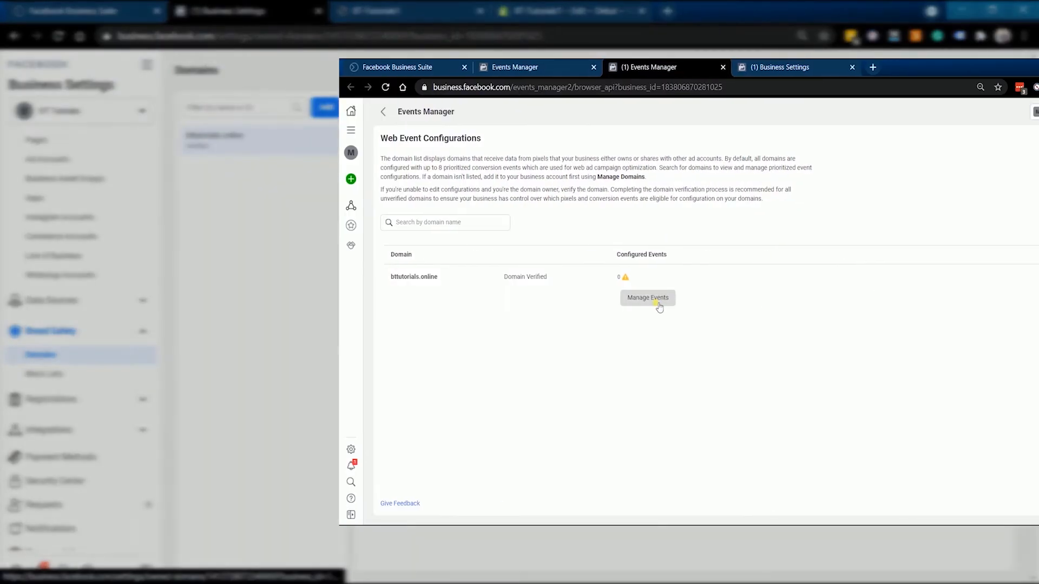
Open the web event configurations of bttutorials.online for editing in Events Manager and add one blank event entry
left_click(661, 297)
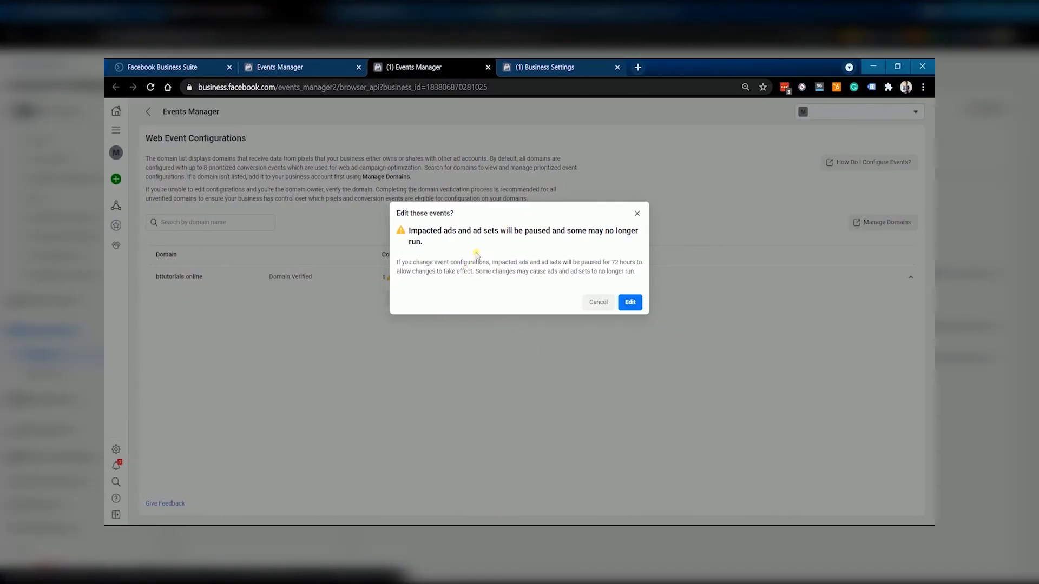
left_click(633, 304)
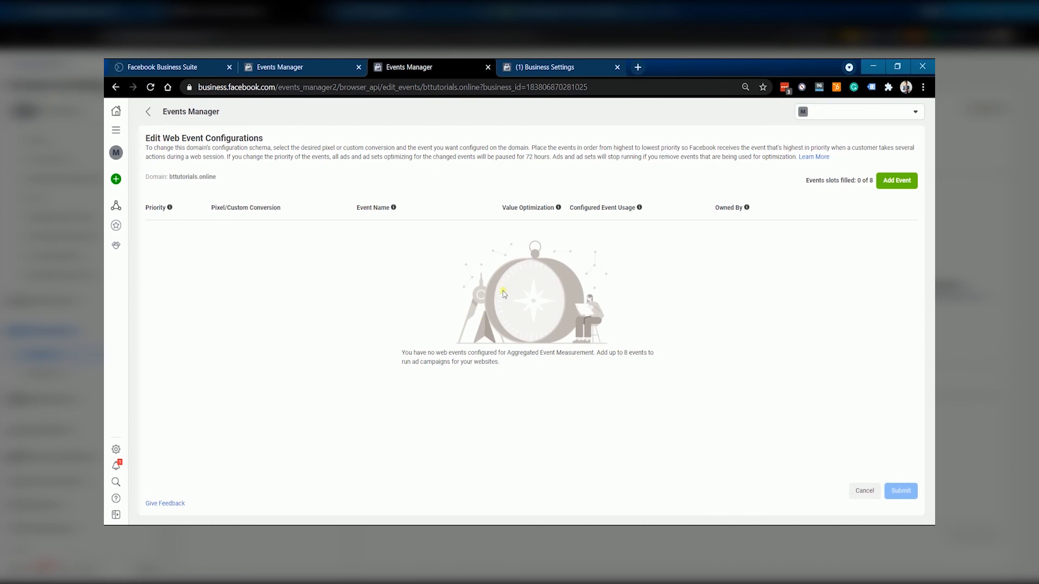
left_click(896, 182)
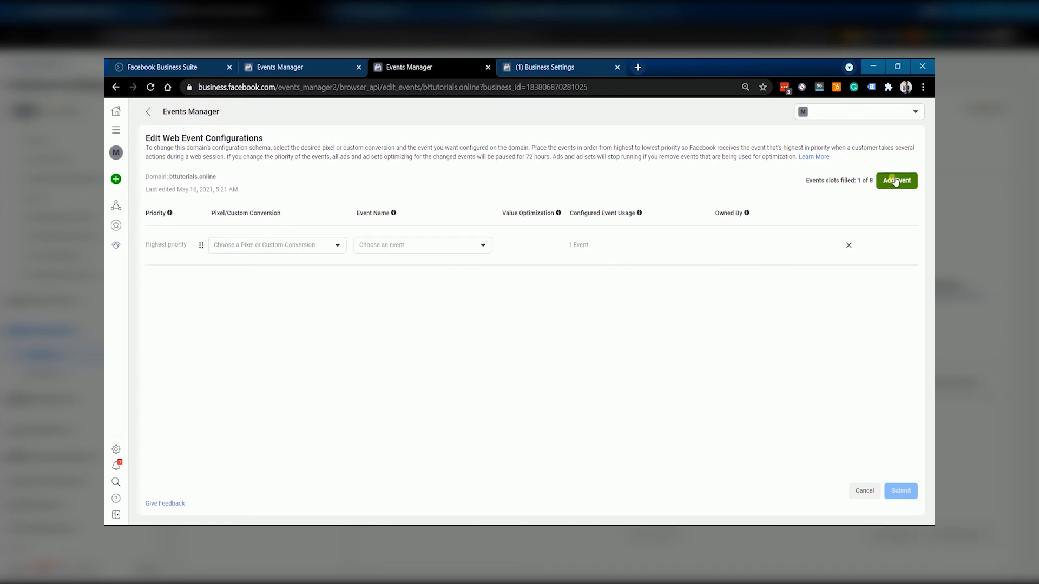